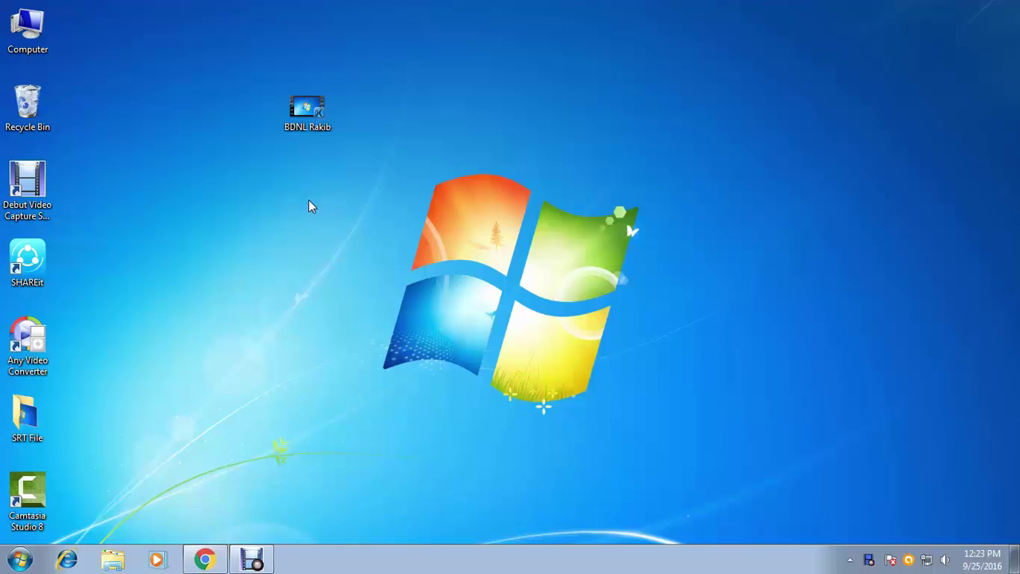
Step: Launch Notepad by searching for 'notepad' from the Start menu
click(9, 560)
text(not)
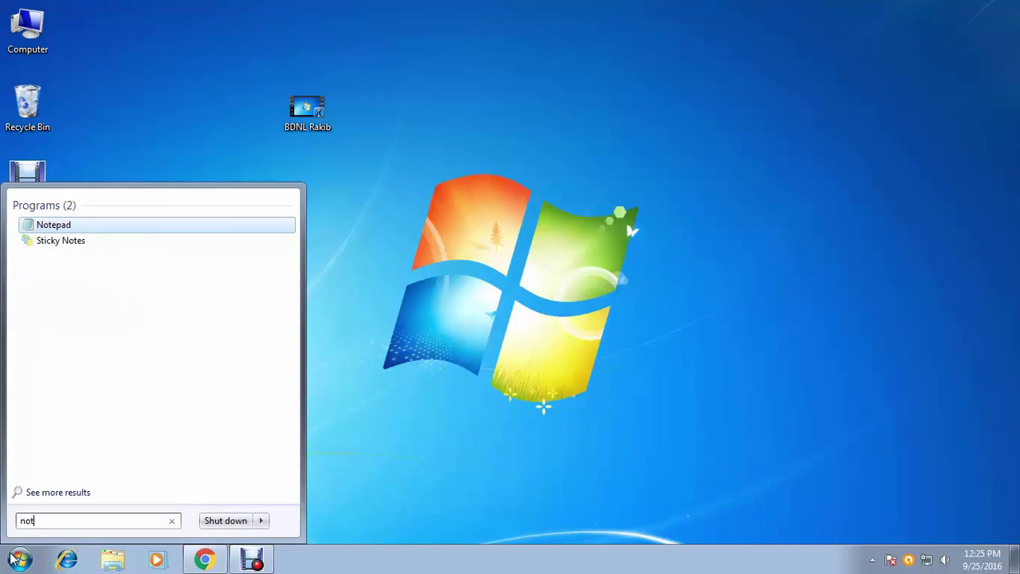
text(epad)
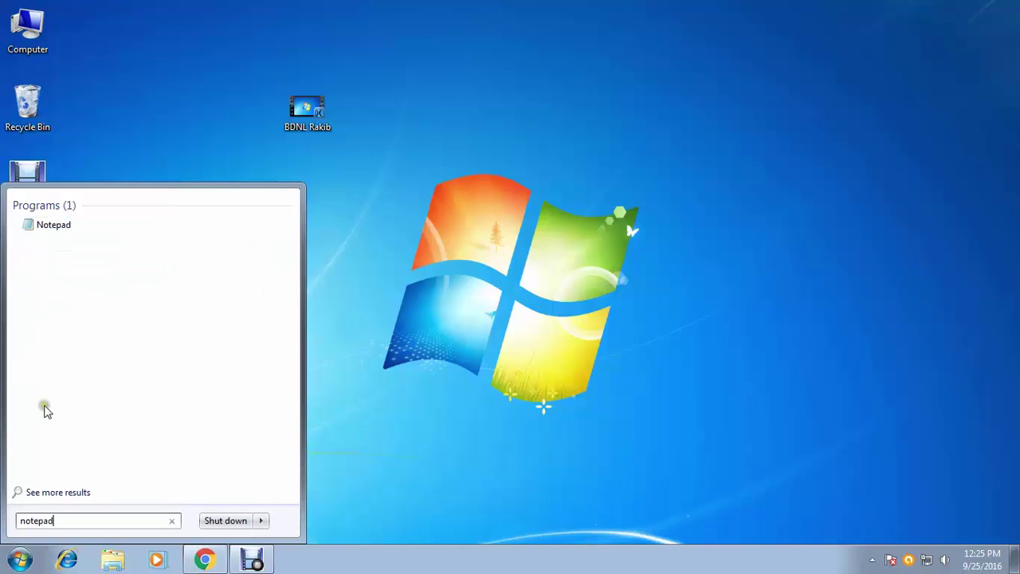
click(55, 225)
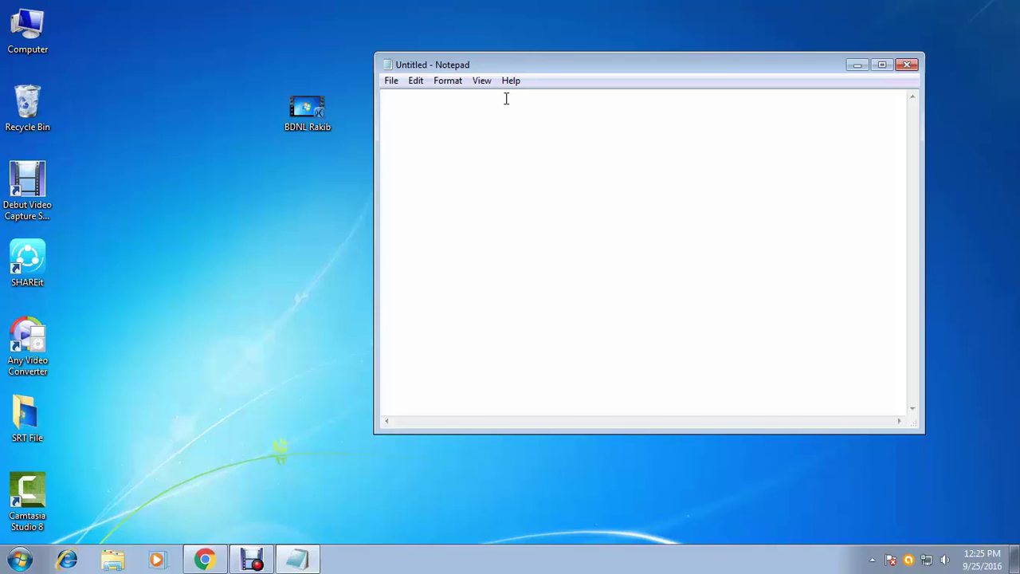
Step: Write entry 1: number 1, timing 00:00:02,000 --> 00:00:06,000, 'Hi boss,' and a self-introduction line
text(1)
key(Return)
text(00:00:02,00)
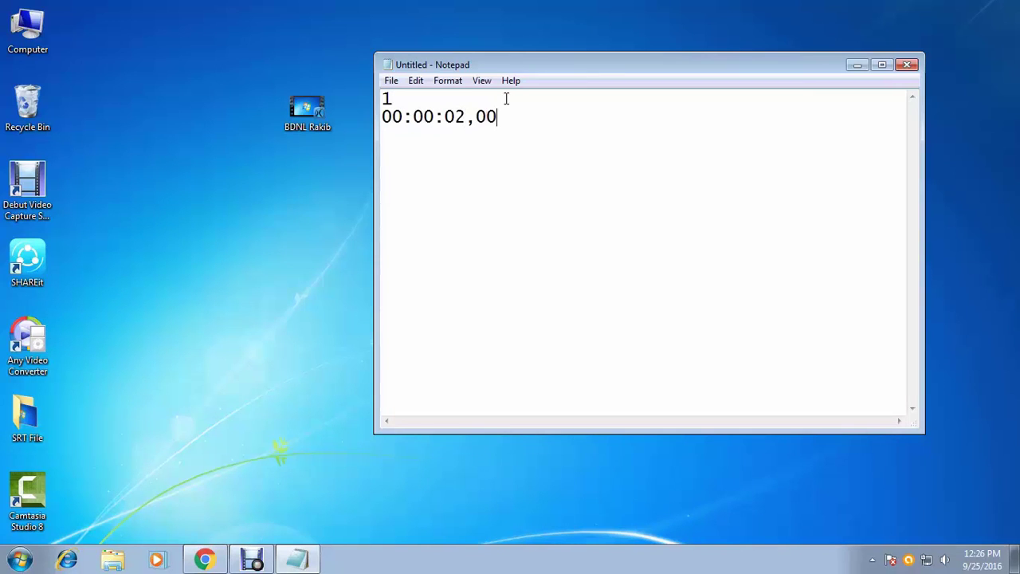
text(0 --> 00:00:06,000)
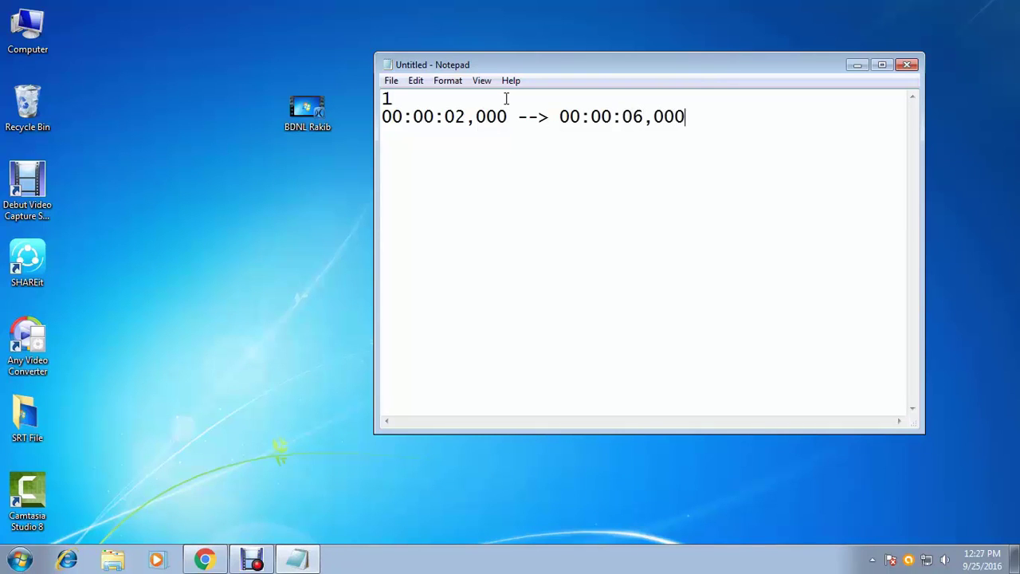
key(Return)
text(Hi boss,)
key(Return)
text(M)
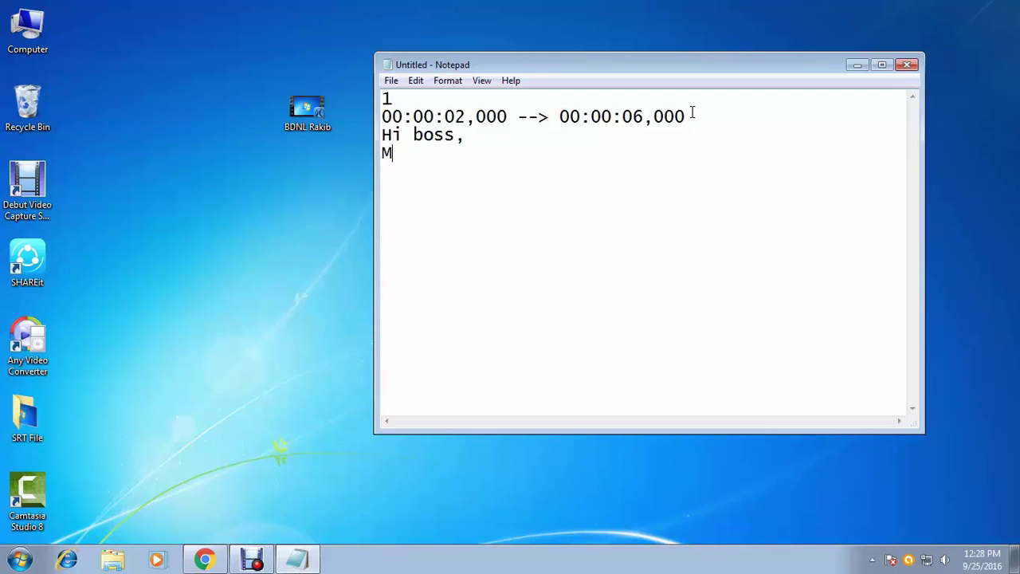
text(y name is R)
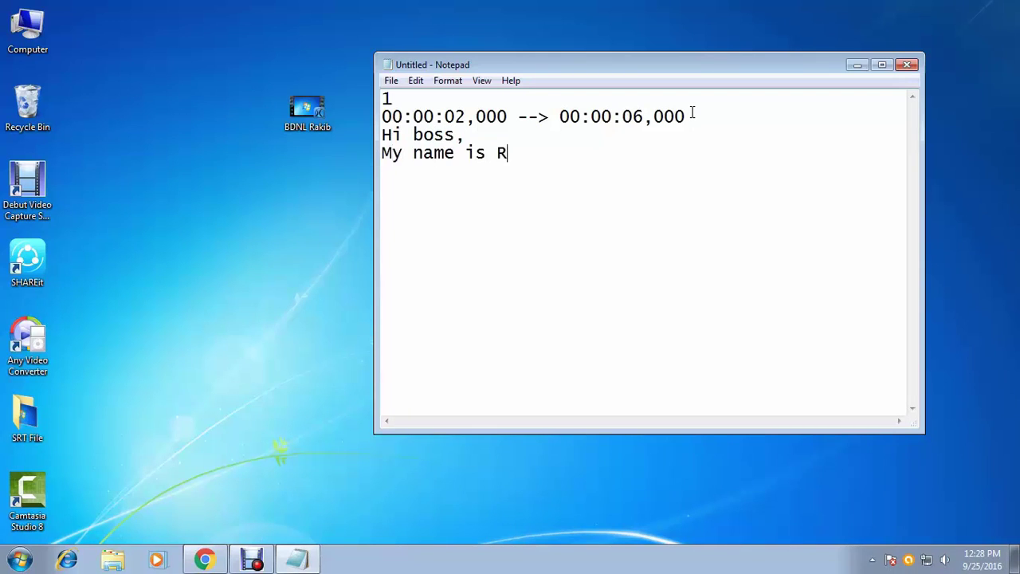
text(akibul Islam.)
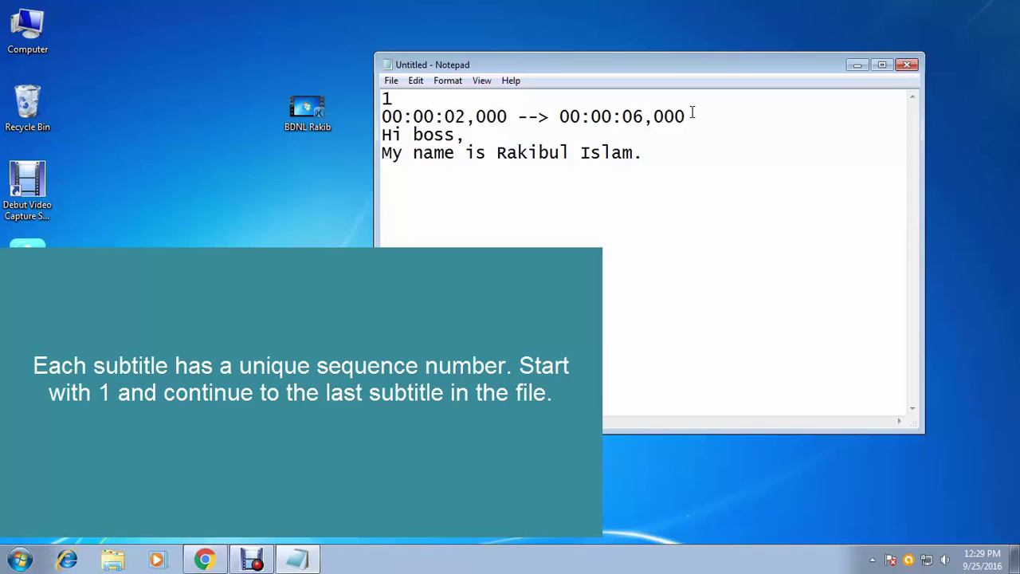
Step: Highlight entry 1's sequence number, timing line and caption lines to explain the SRT format
drag(393, 98, 375, 99)
click(403, 98)
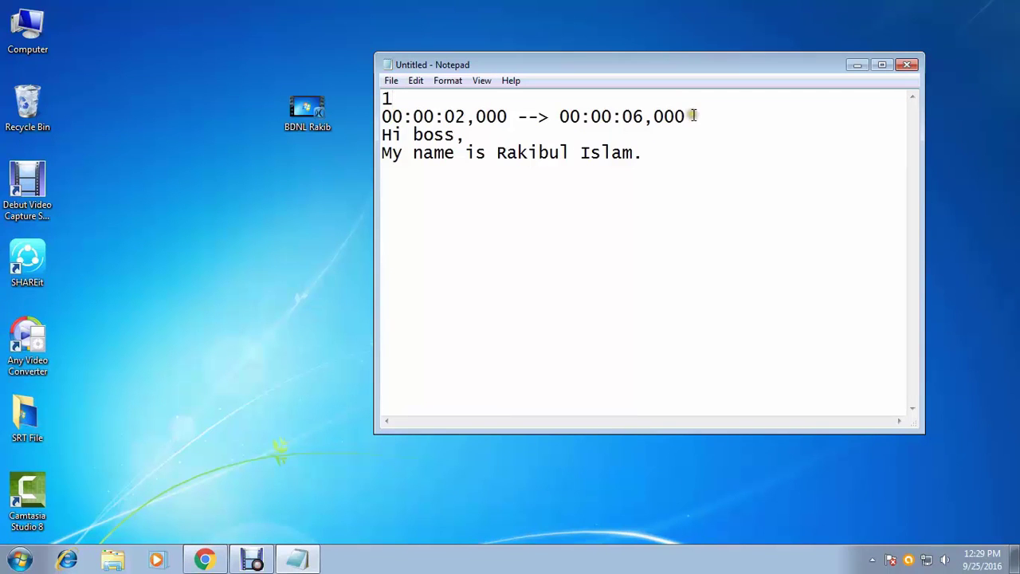
drag(694, 116, 372, 112)
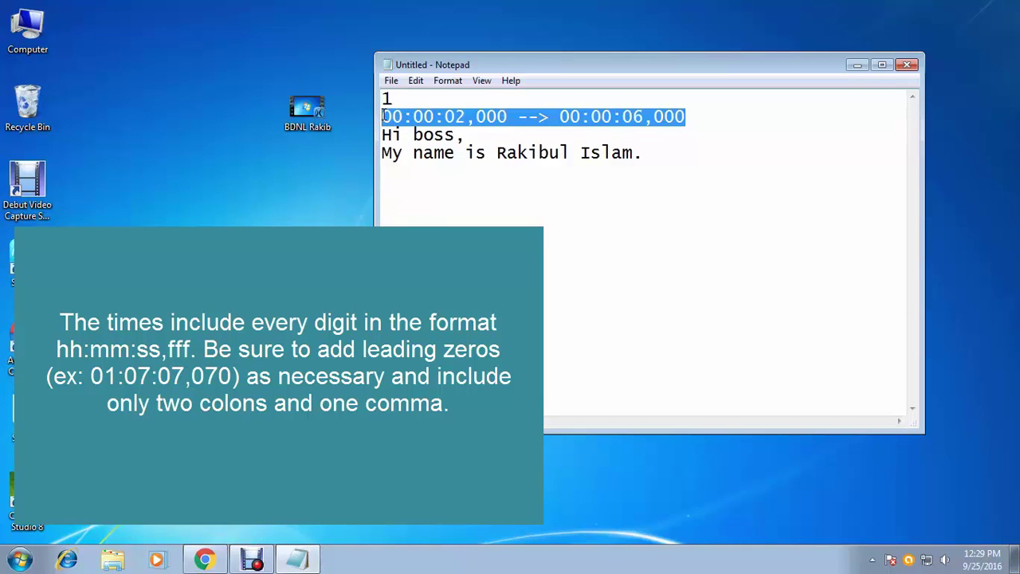
click(647, 152)
double_click(647, 152)
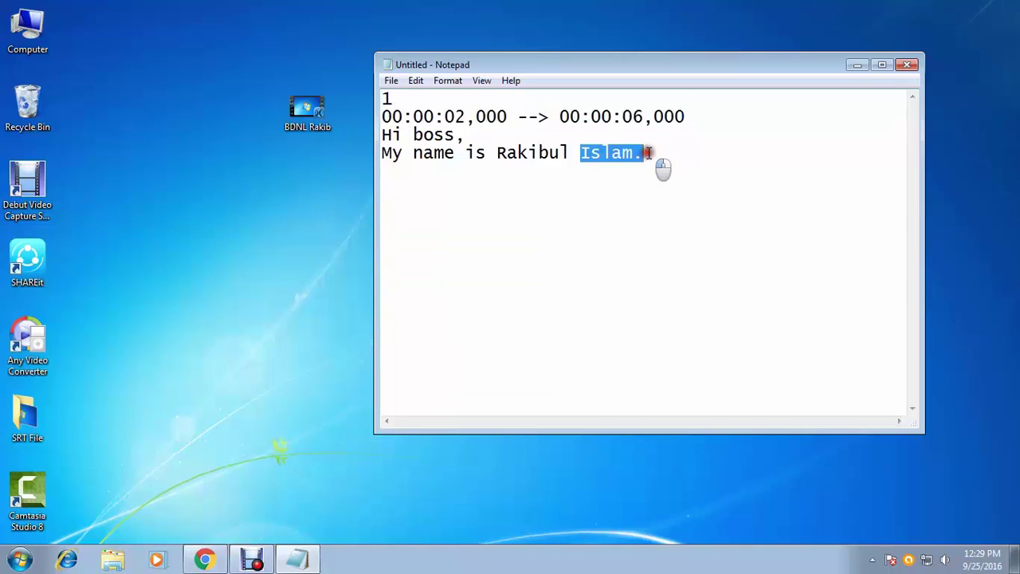
drag(647, 152, 373, 132)
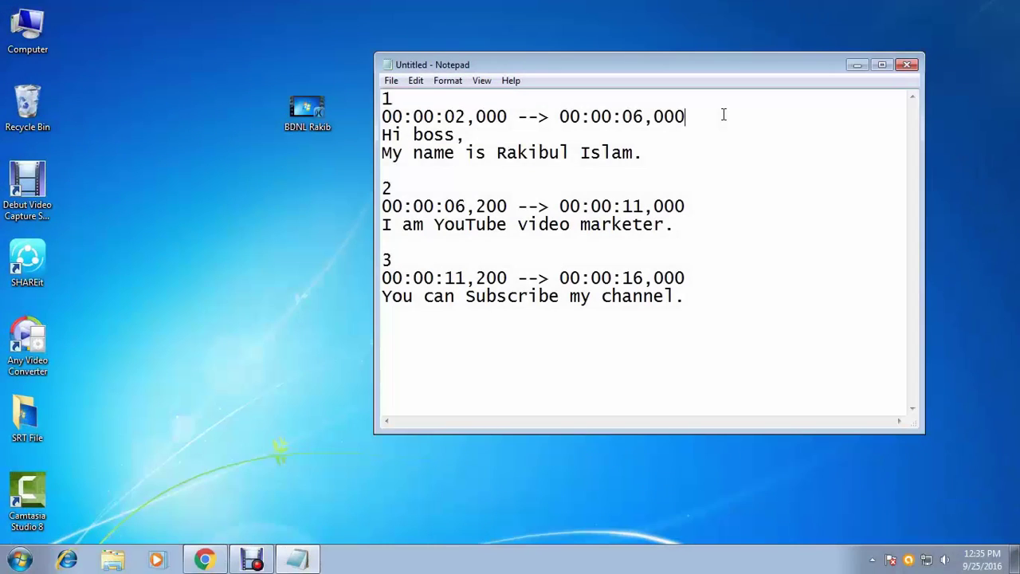
Step: Save the document to the Desktop under the name bdnl rakib.en_GB.srt
click(392, 83)
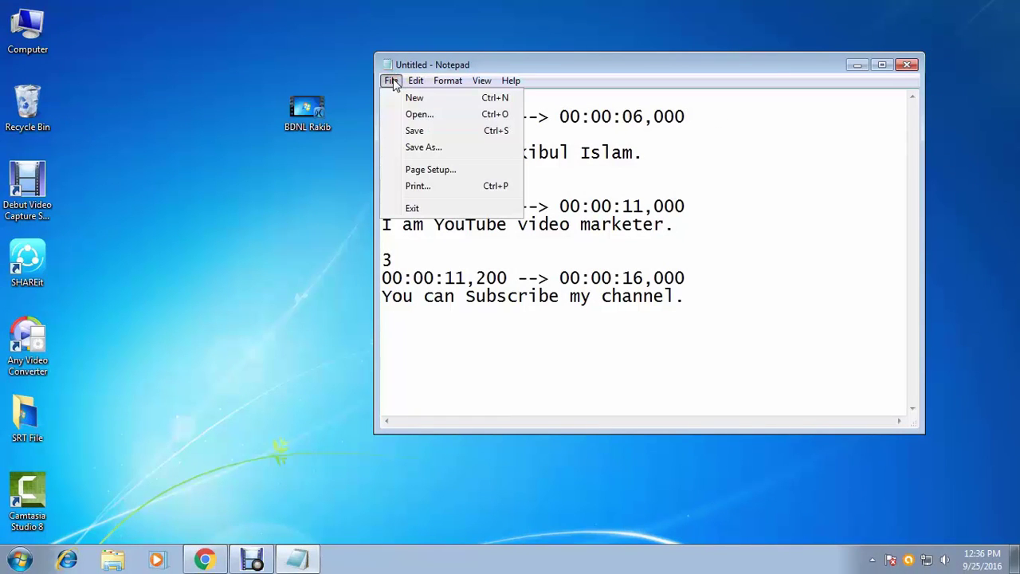
click(416, 134)
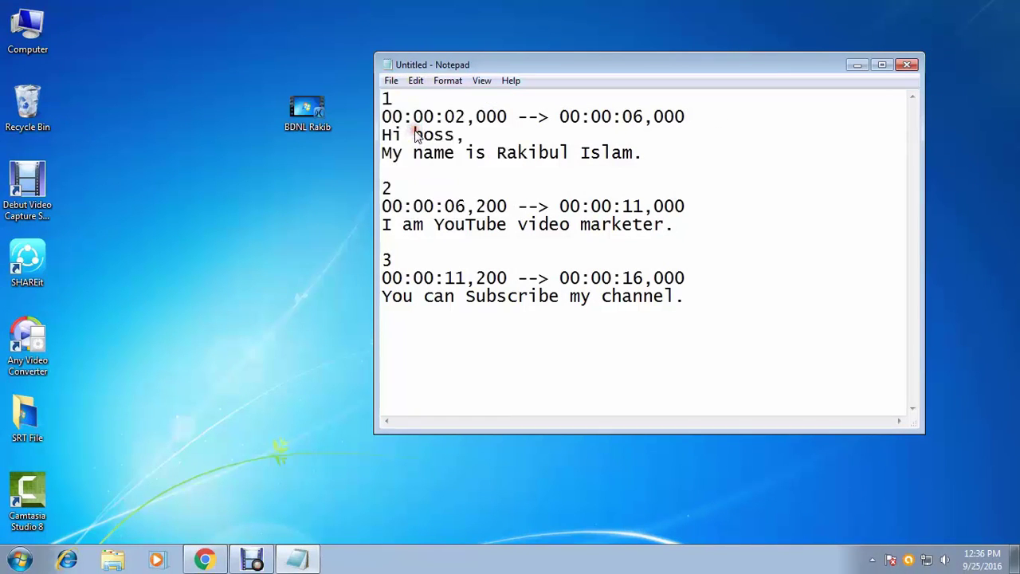
click(519, 370)
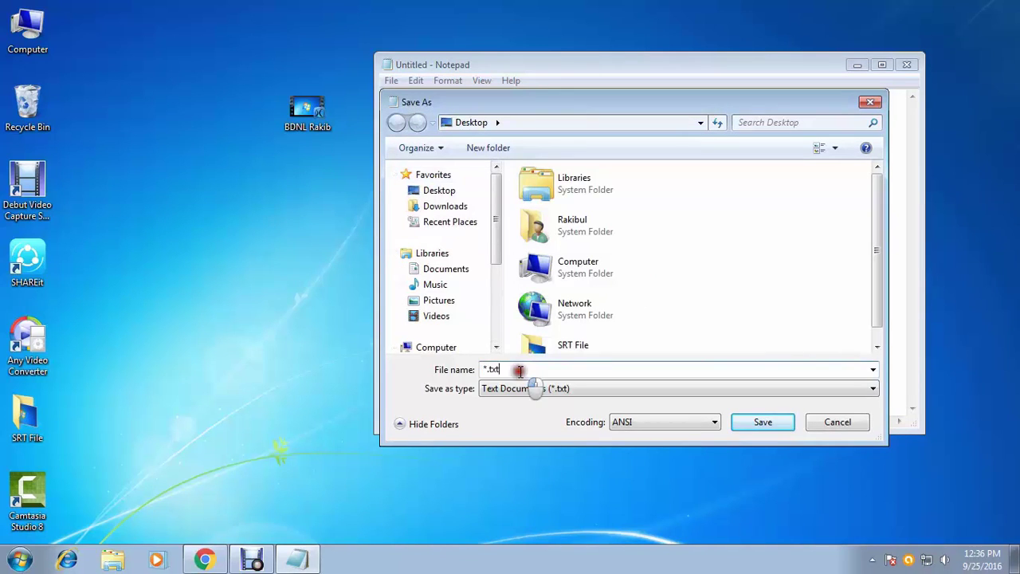
double_click(475, 369)
text(bdn)
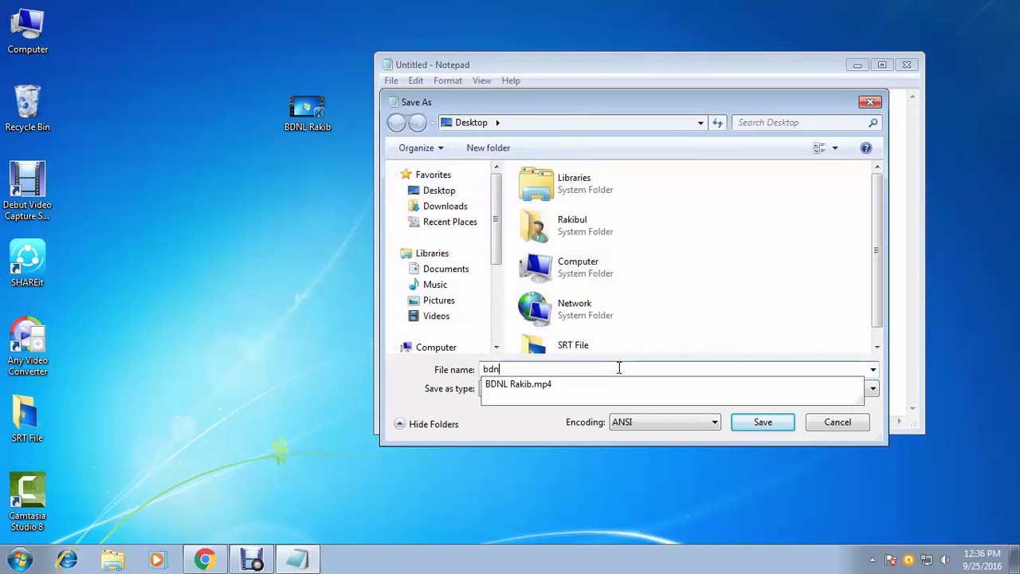
text(l rakib.en)
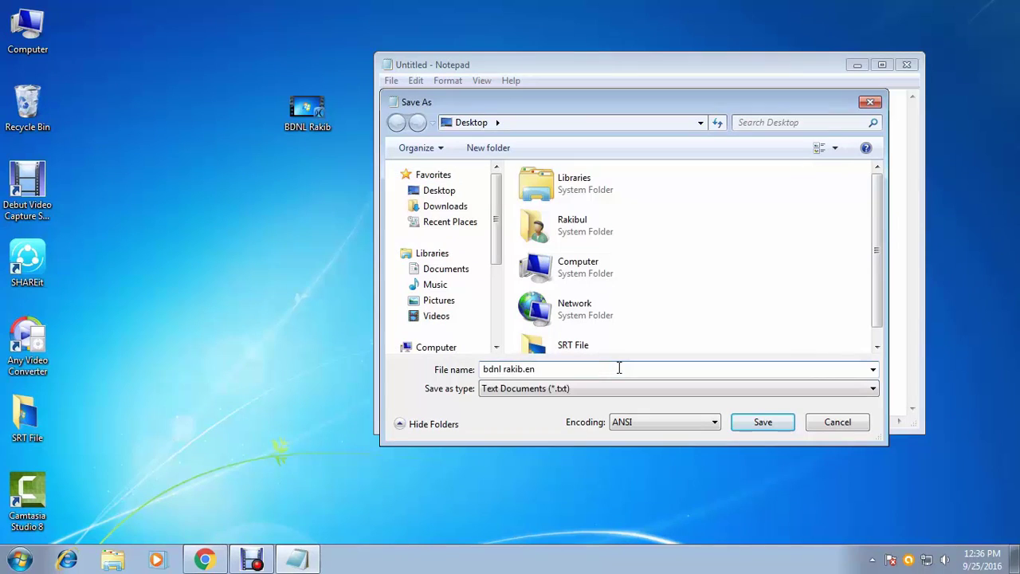
text(_GB.srt)
click(451, 193)
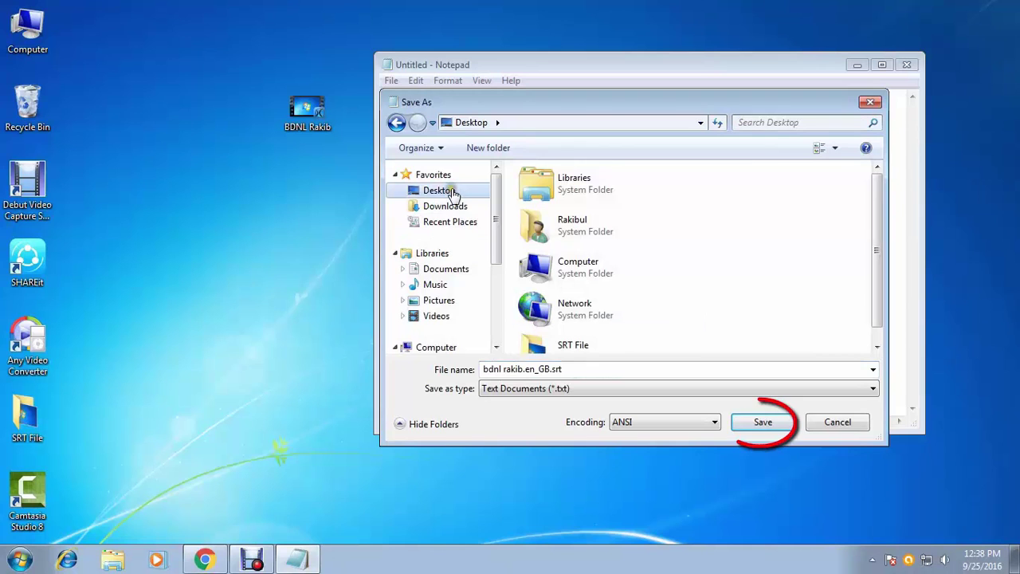
click(767, 422)
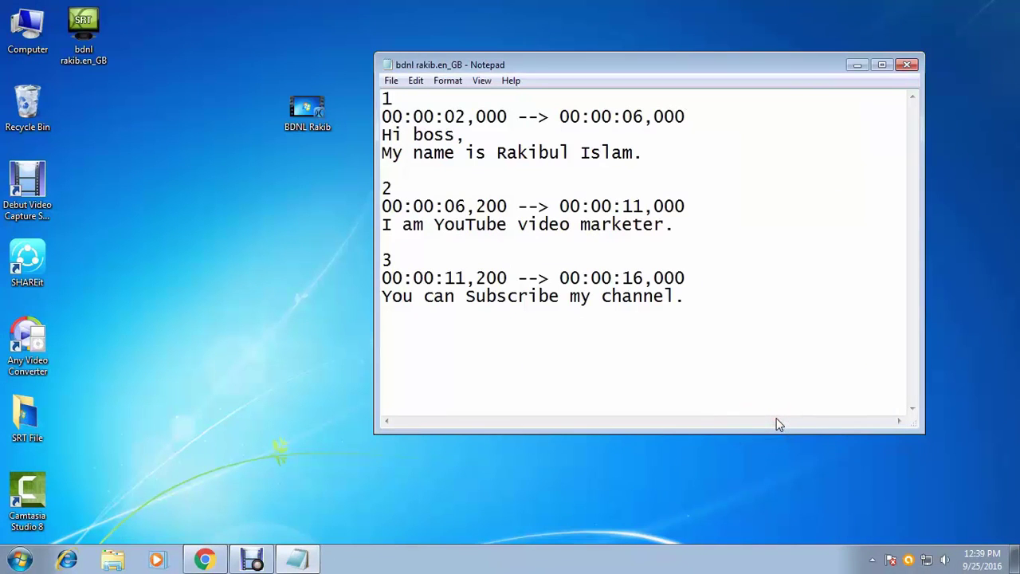
Step: Close Notepad, place the SRT icon below BDNL Rakib on the desktop, and restore Chrome
click(907, 62)
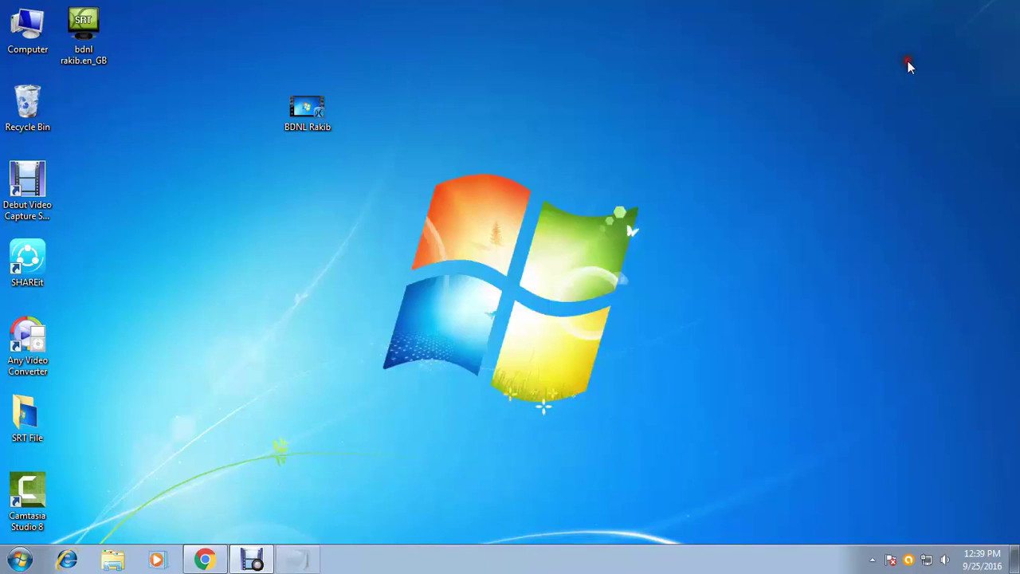
drag(84, 20, 334, 217)
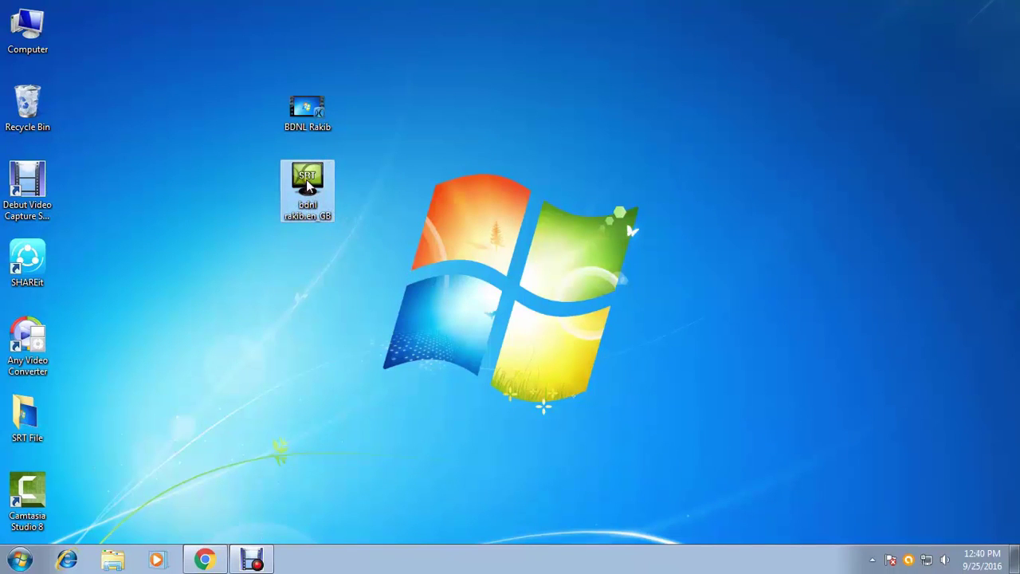
click(365, 182)
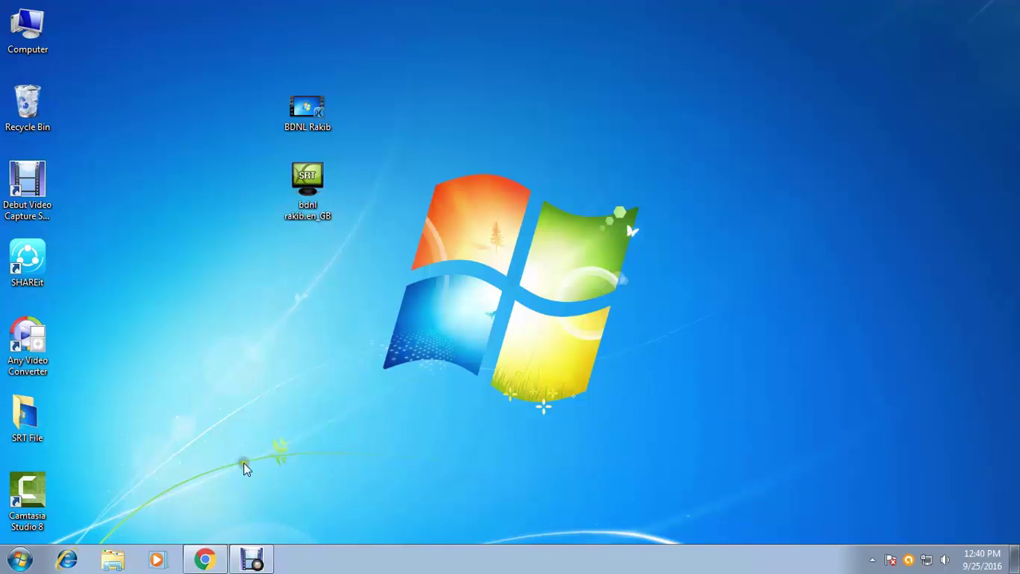
click(205, 560)
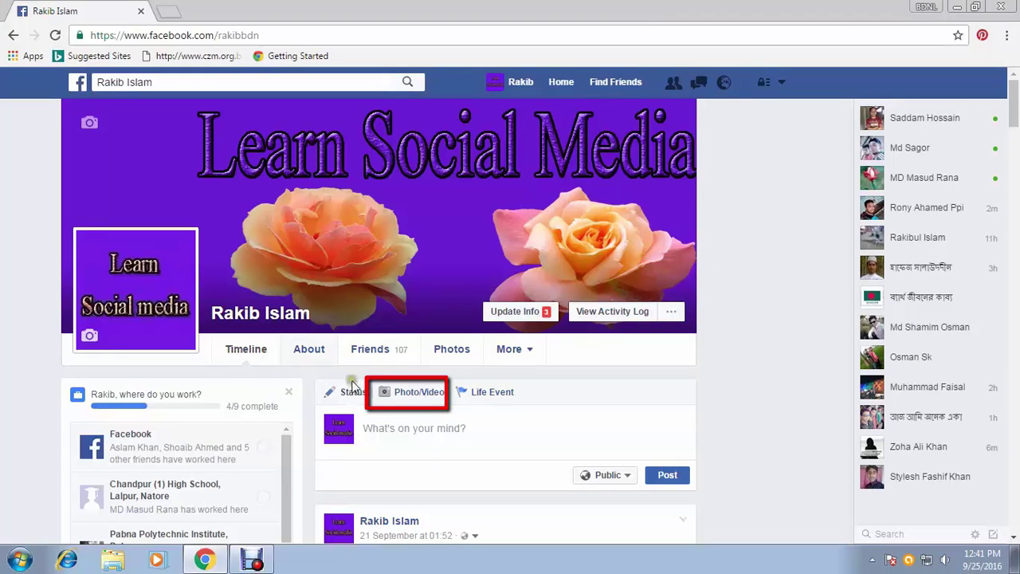
Step: Upload the BDNL Rakib video from the Desktop and post it to the timeline
click(420, 395)
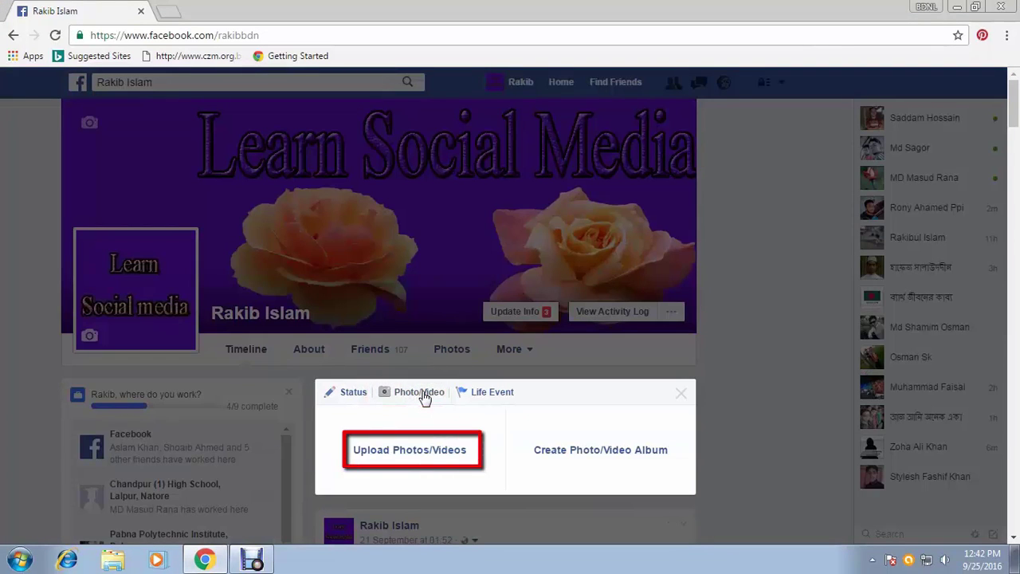
click(414, 451)
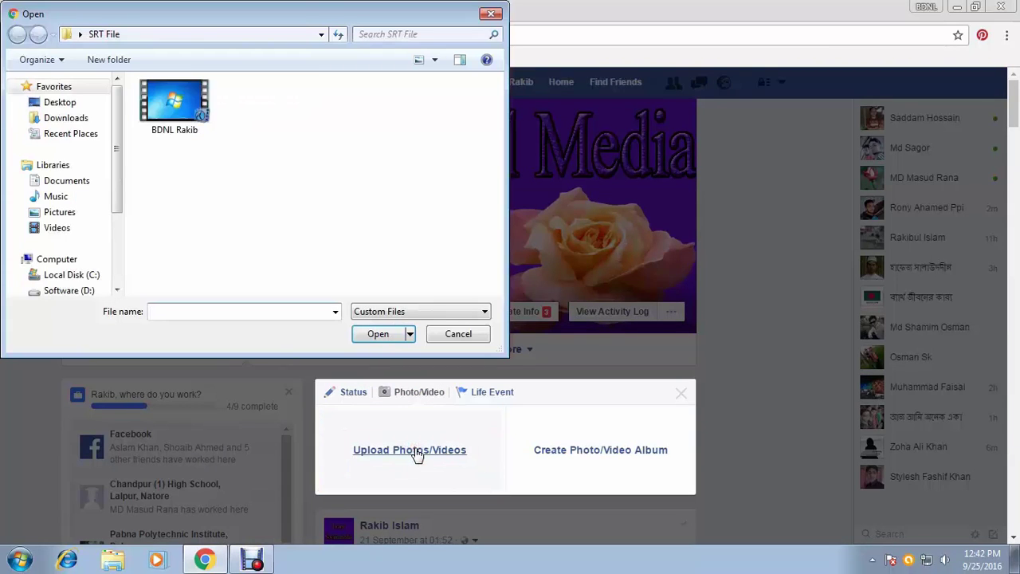
click(71, 102)
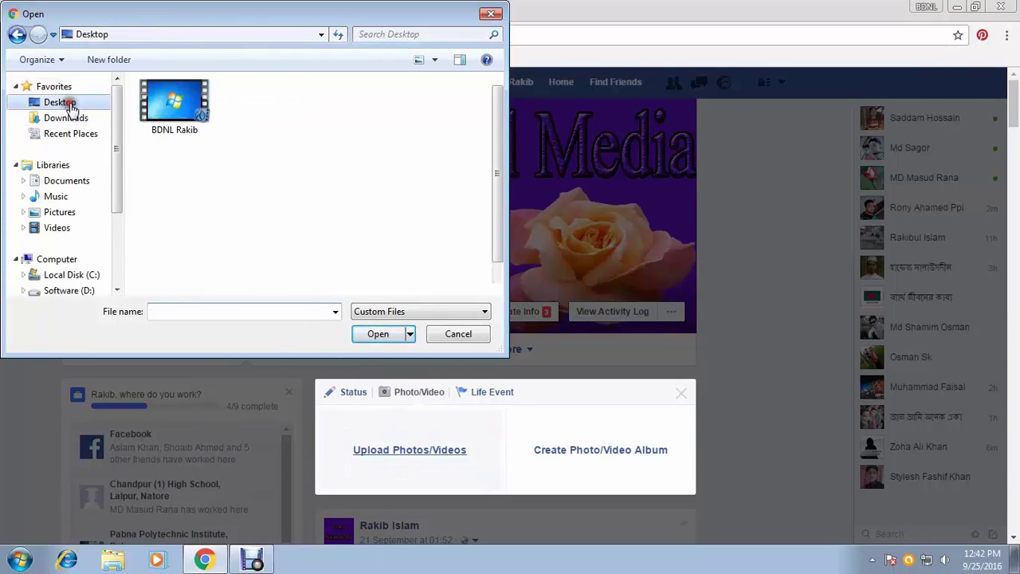
scroll(376, 225, down, 1)
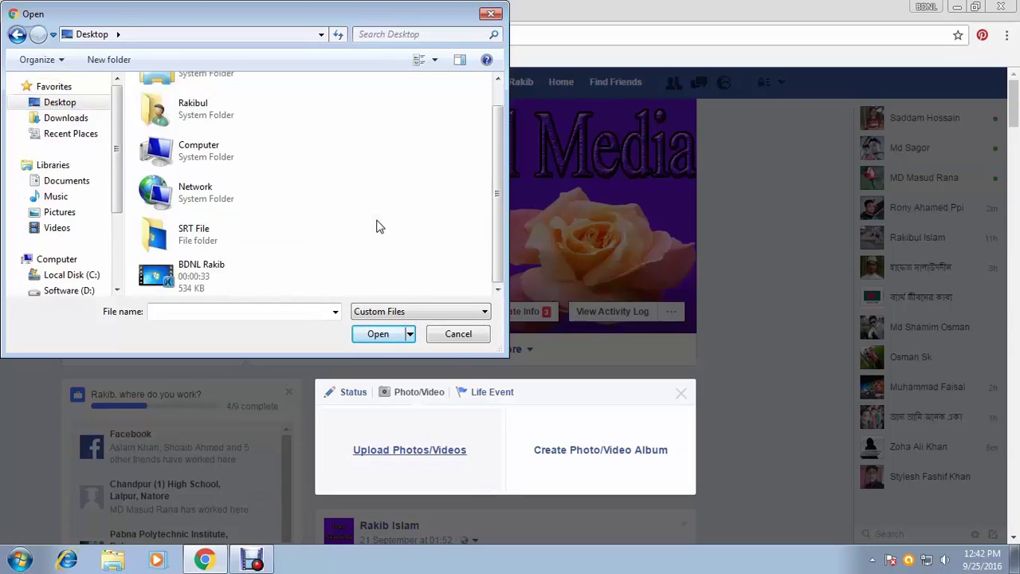
click(224, 275)
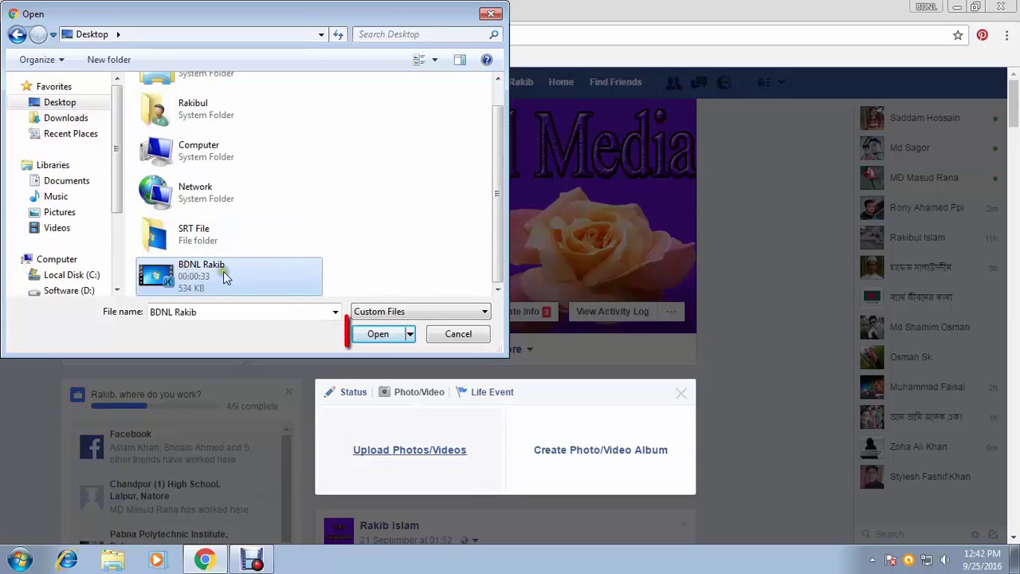
click(379, 334)
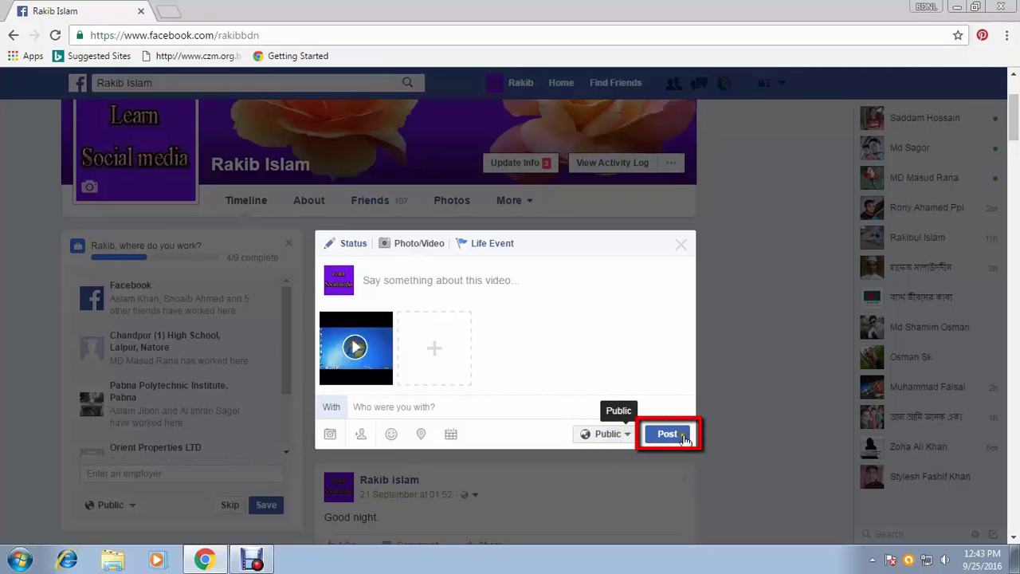
click(667, 436)
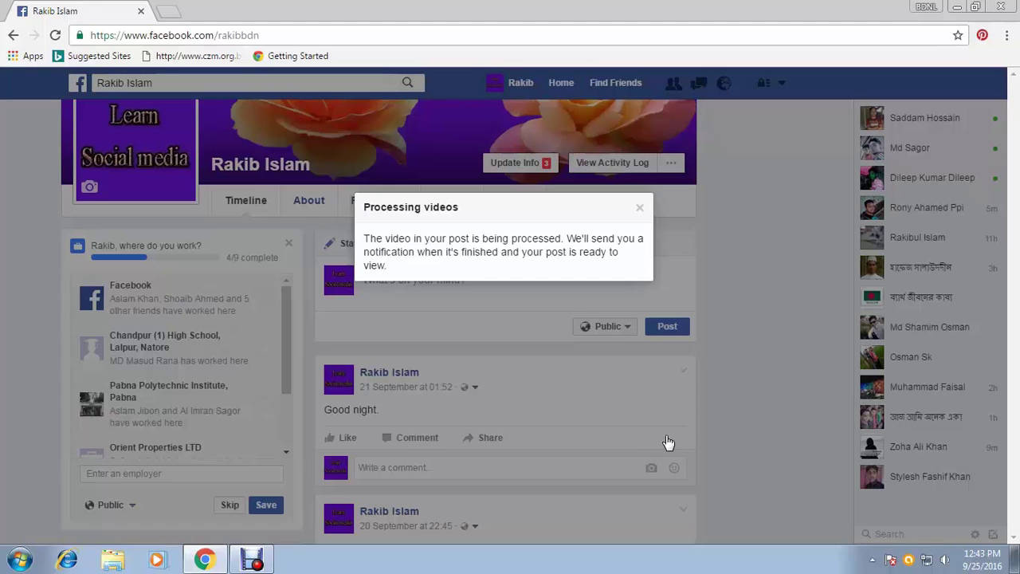
Step: Open the video-ready notification and go to Options > Edit this video
click(639, 207)
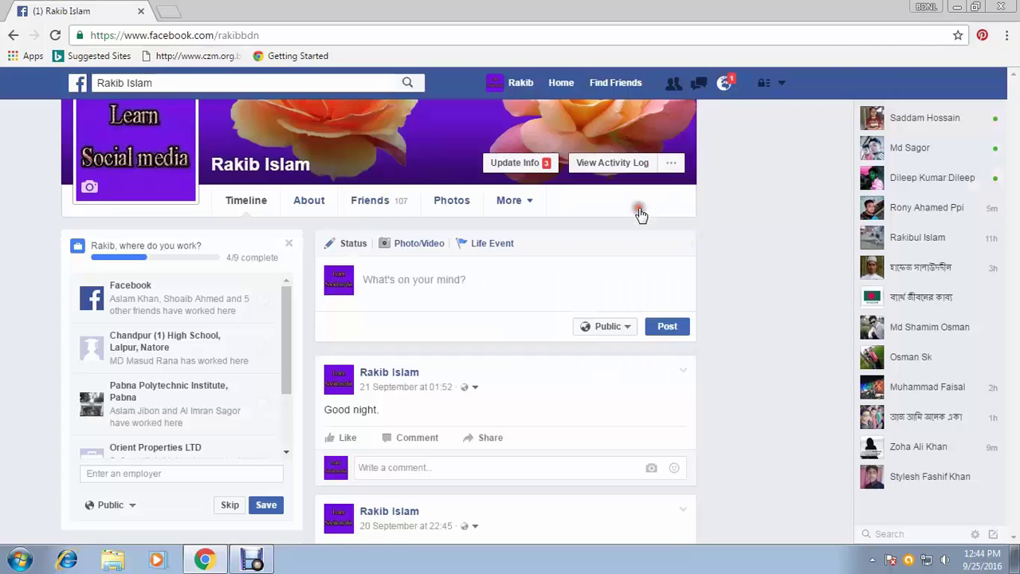
click(723, 83)
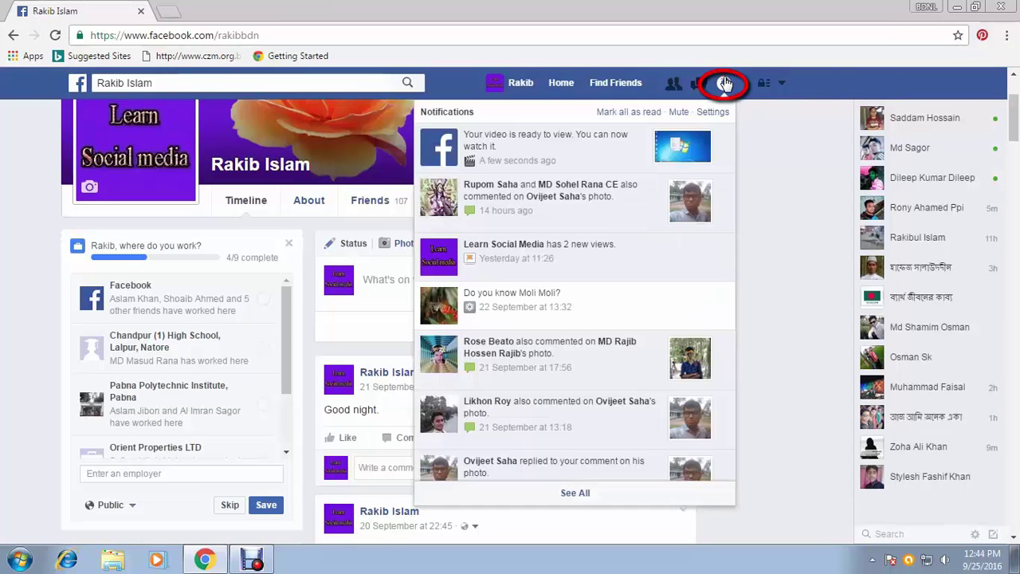
click(515, 145)
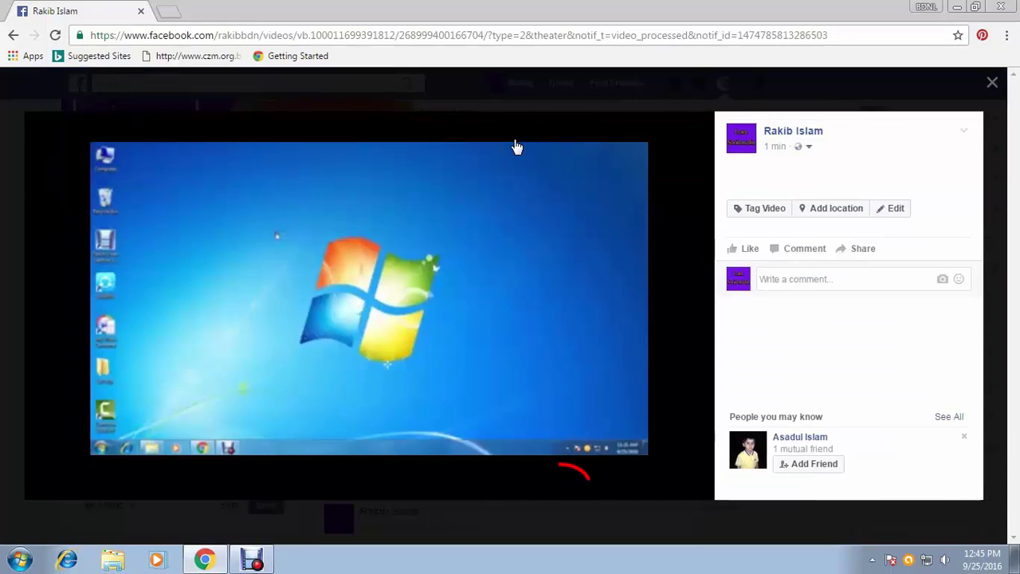
click(561, 488)
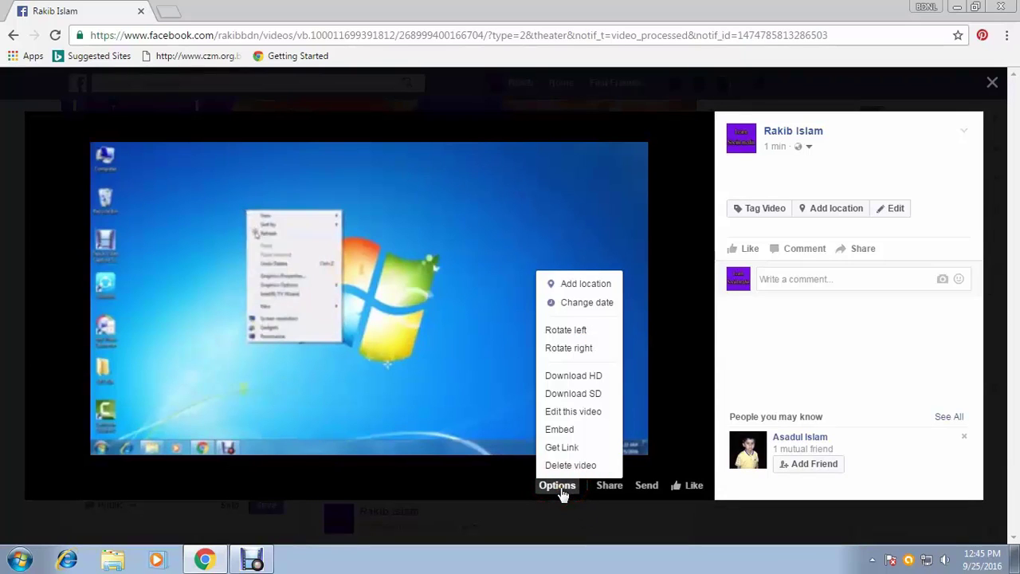
click(571, 414)
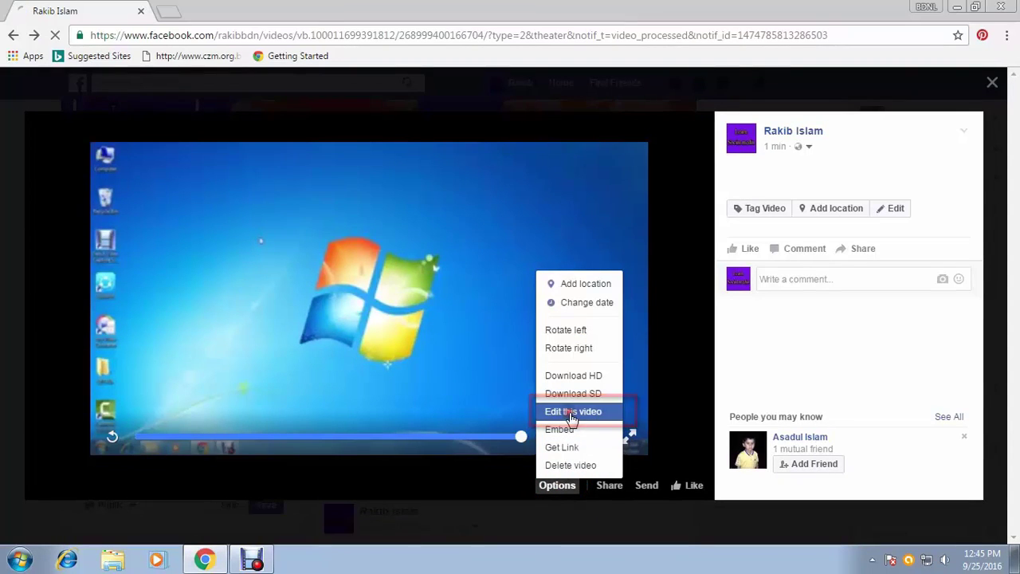
scroll(572, 417, down, 4)
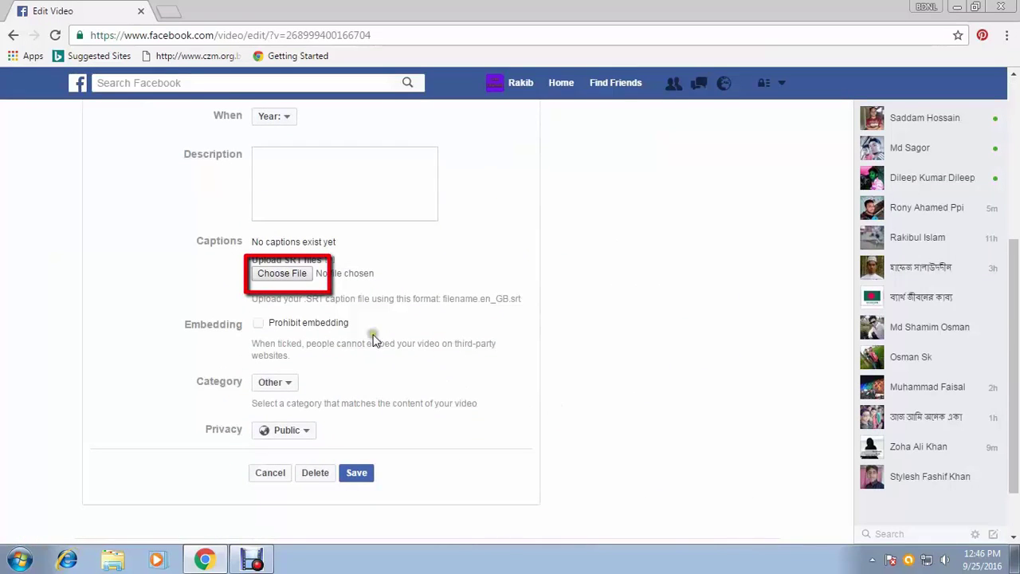
Step: Attach bdnl rakib.en_GB.srt from the Desktop under Captions and save the video
click(283, 273)
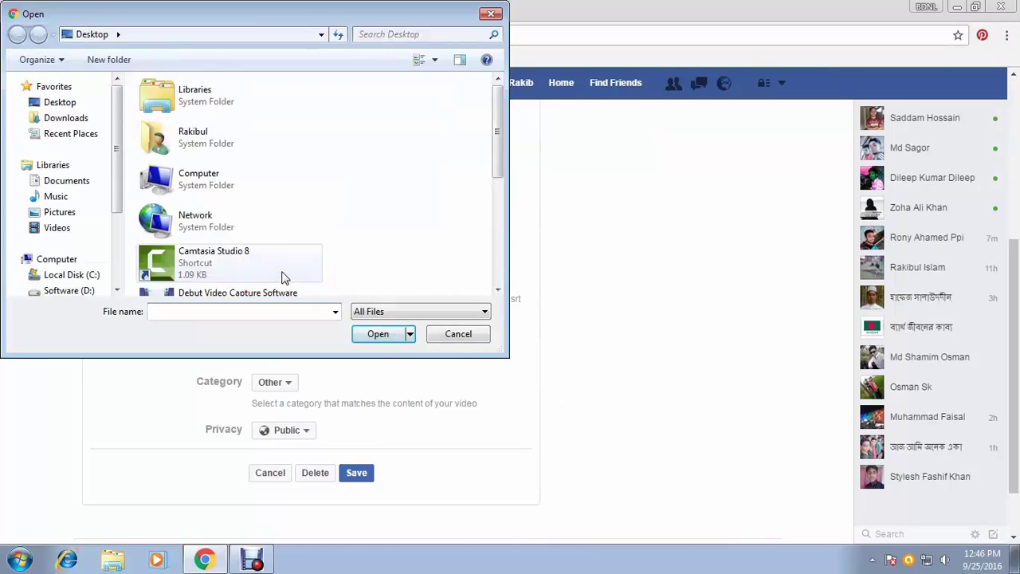
click(47, 105)
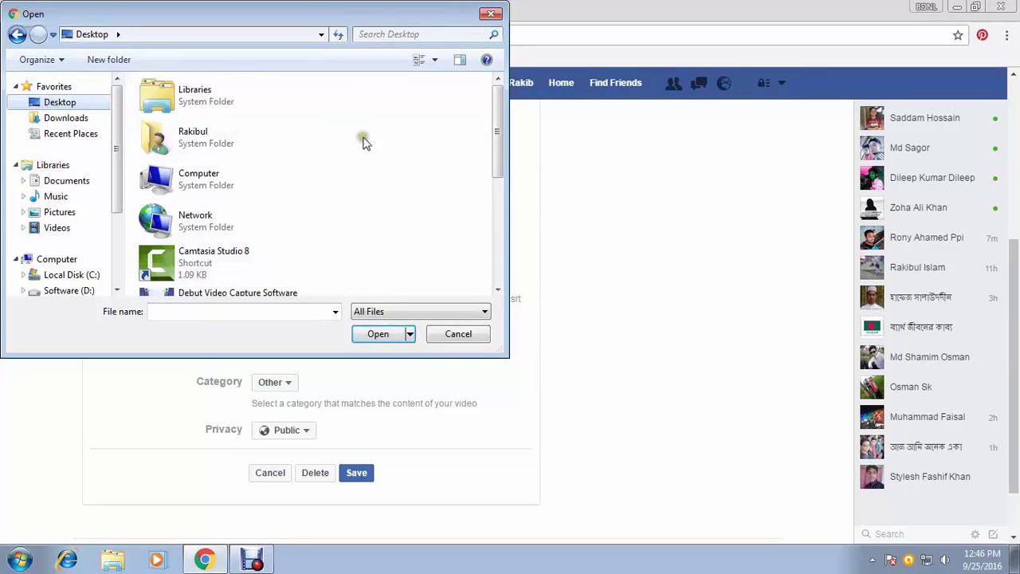
scroll(413, 151, down, 4)
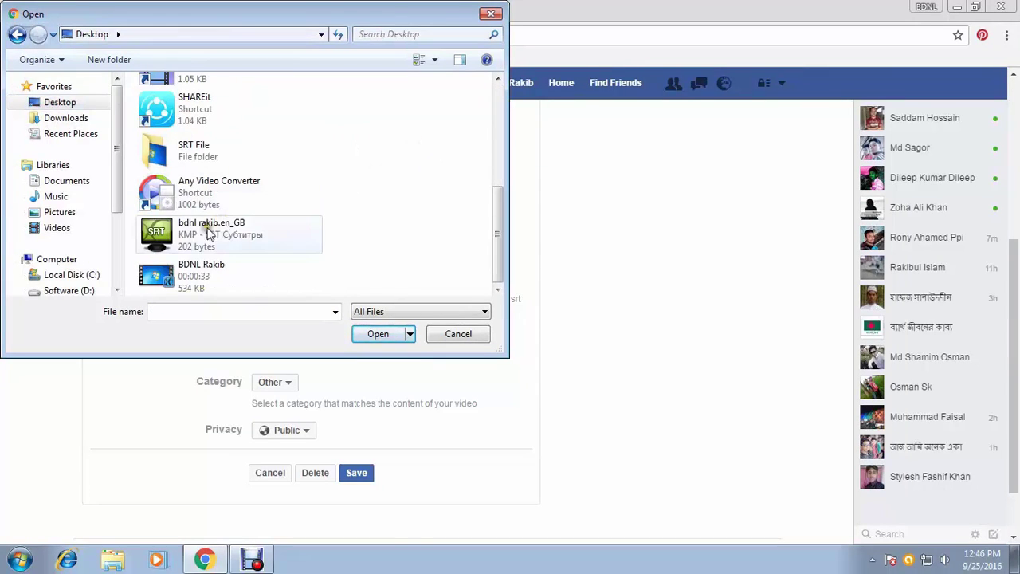
click(178, 232)
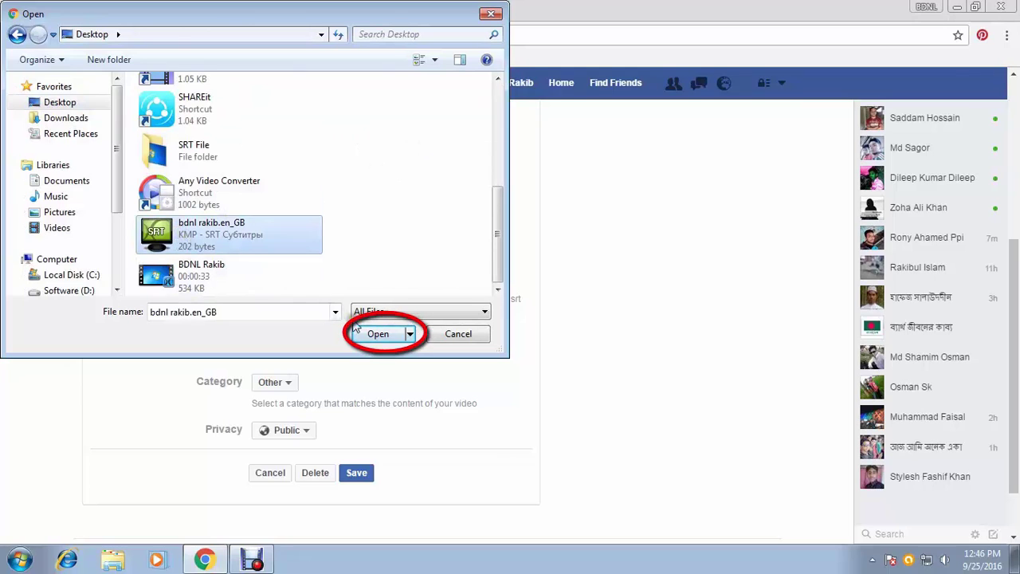
click(376, 335)
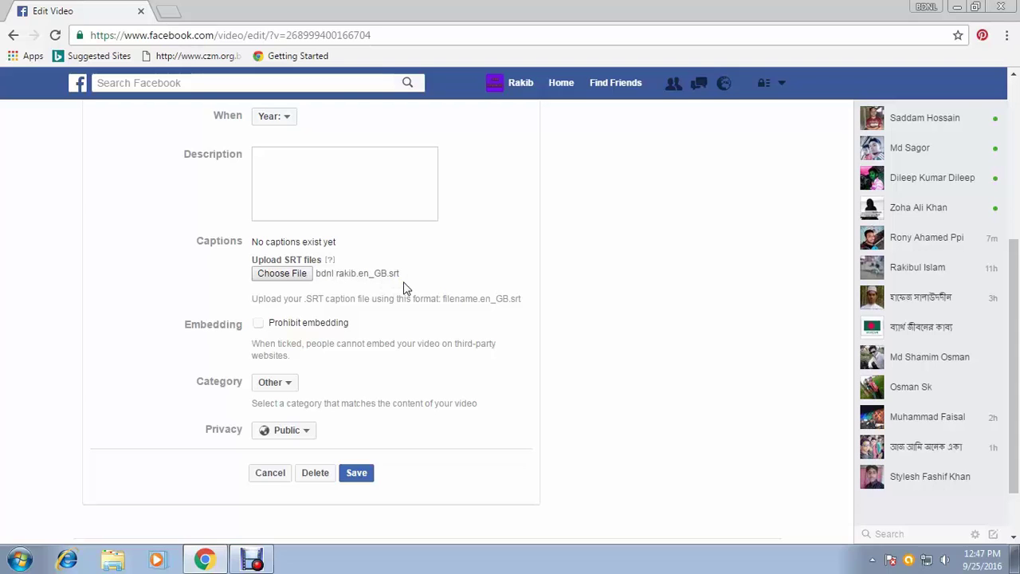
click(357, 473)
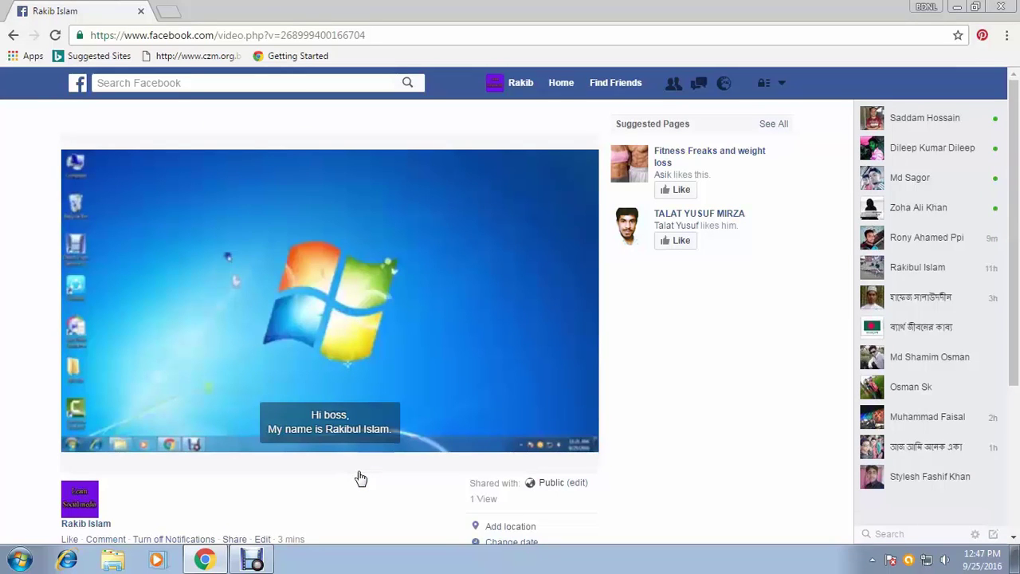
Step: Watch the playing video to confirm the caption 'Hi boss,' appears at the bottom
mouse_move(398, 426)
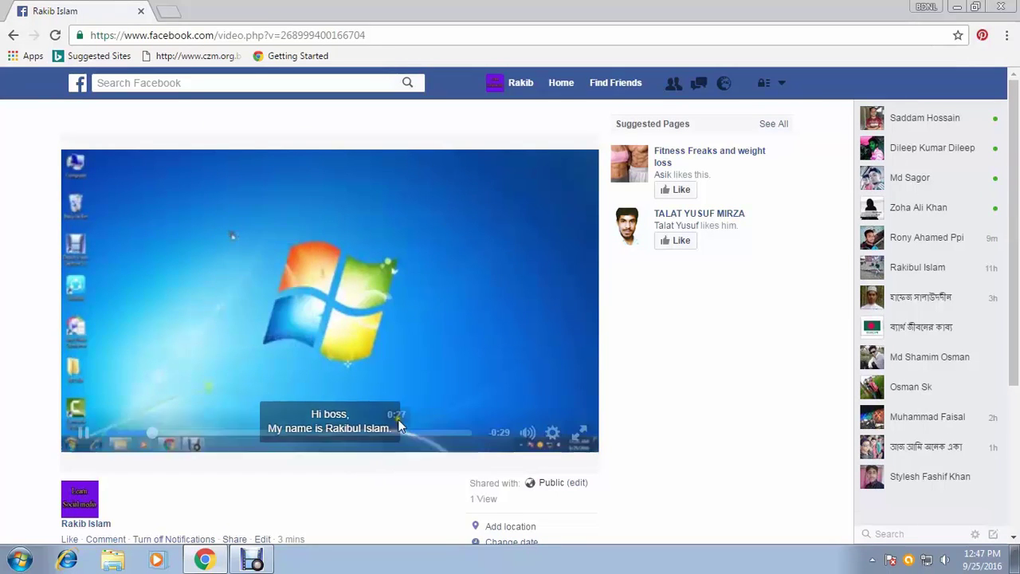